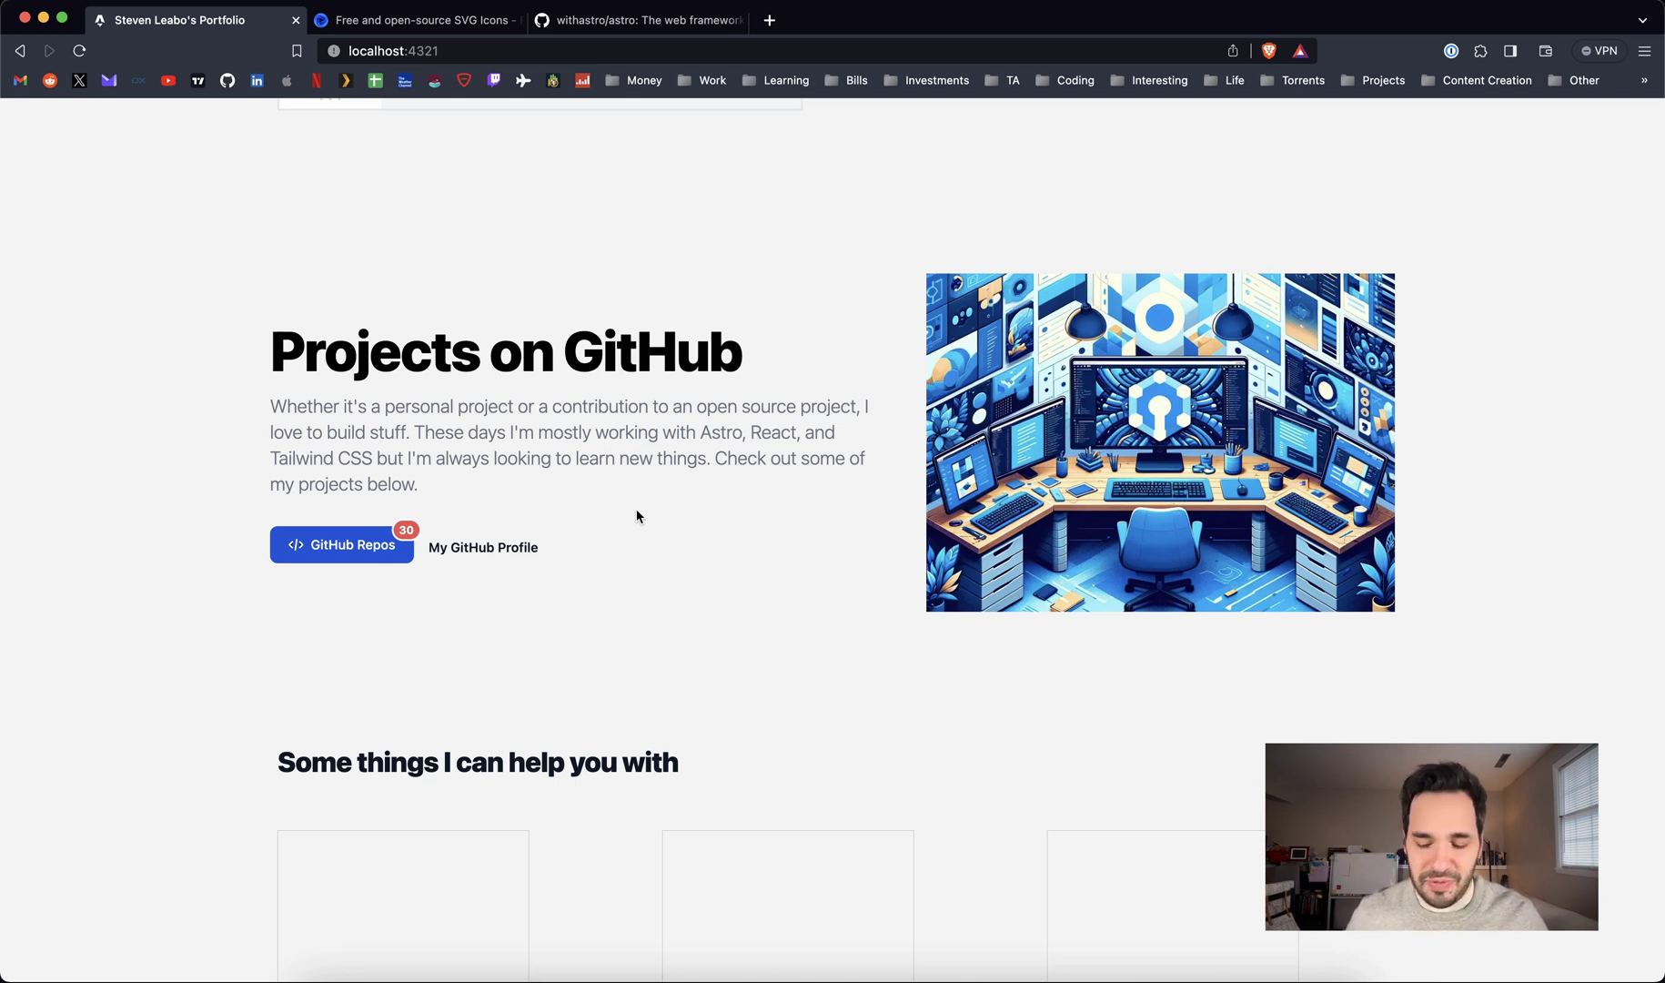
Step: Switch to VS Code showing CustomGithubSection.astro with the badge count={4987}
key("super+Tab")
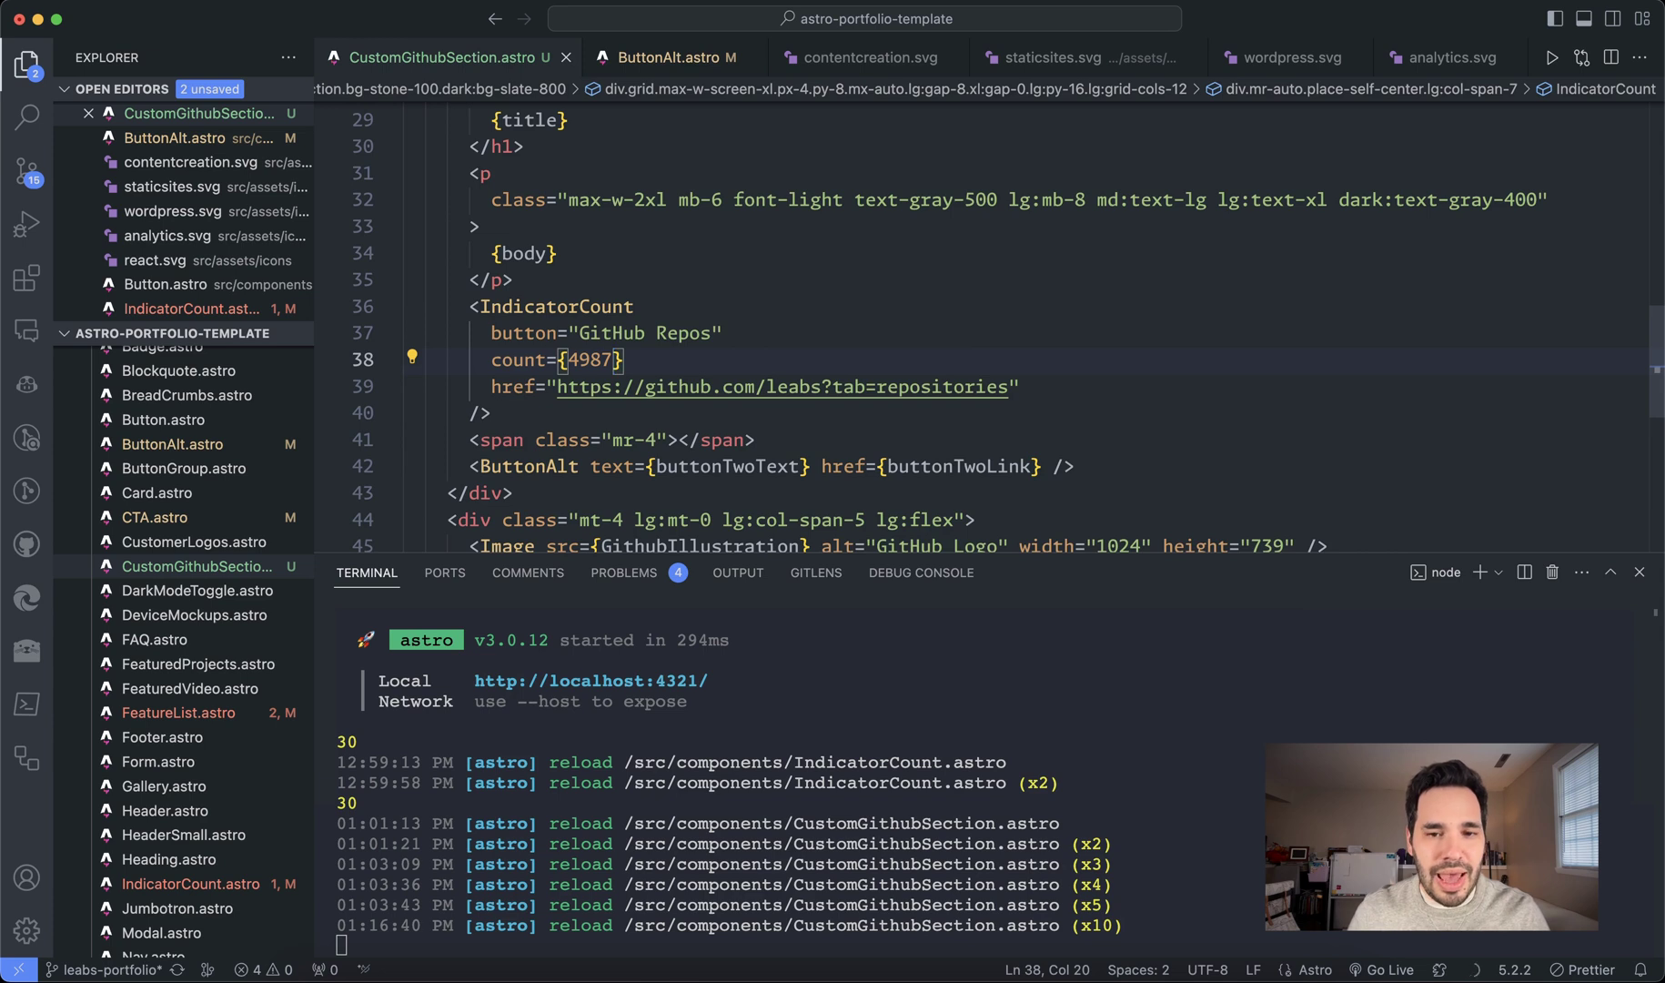
Step: Delete the last digit of the hard-coded badge count in count={4987}
key("BackSpace")
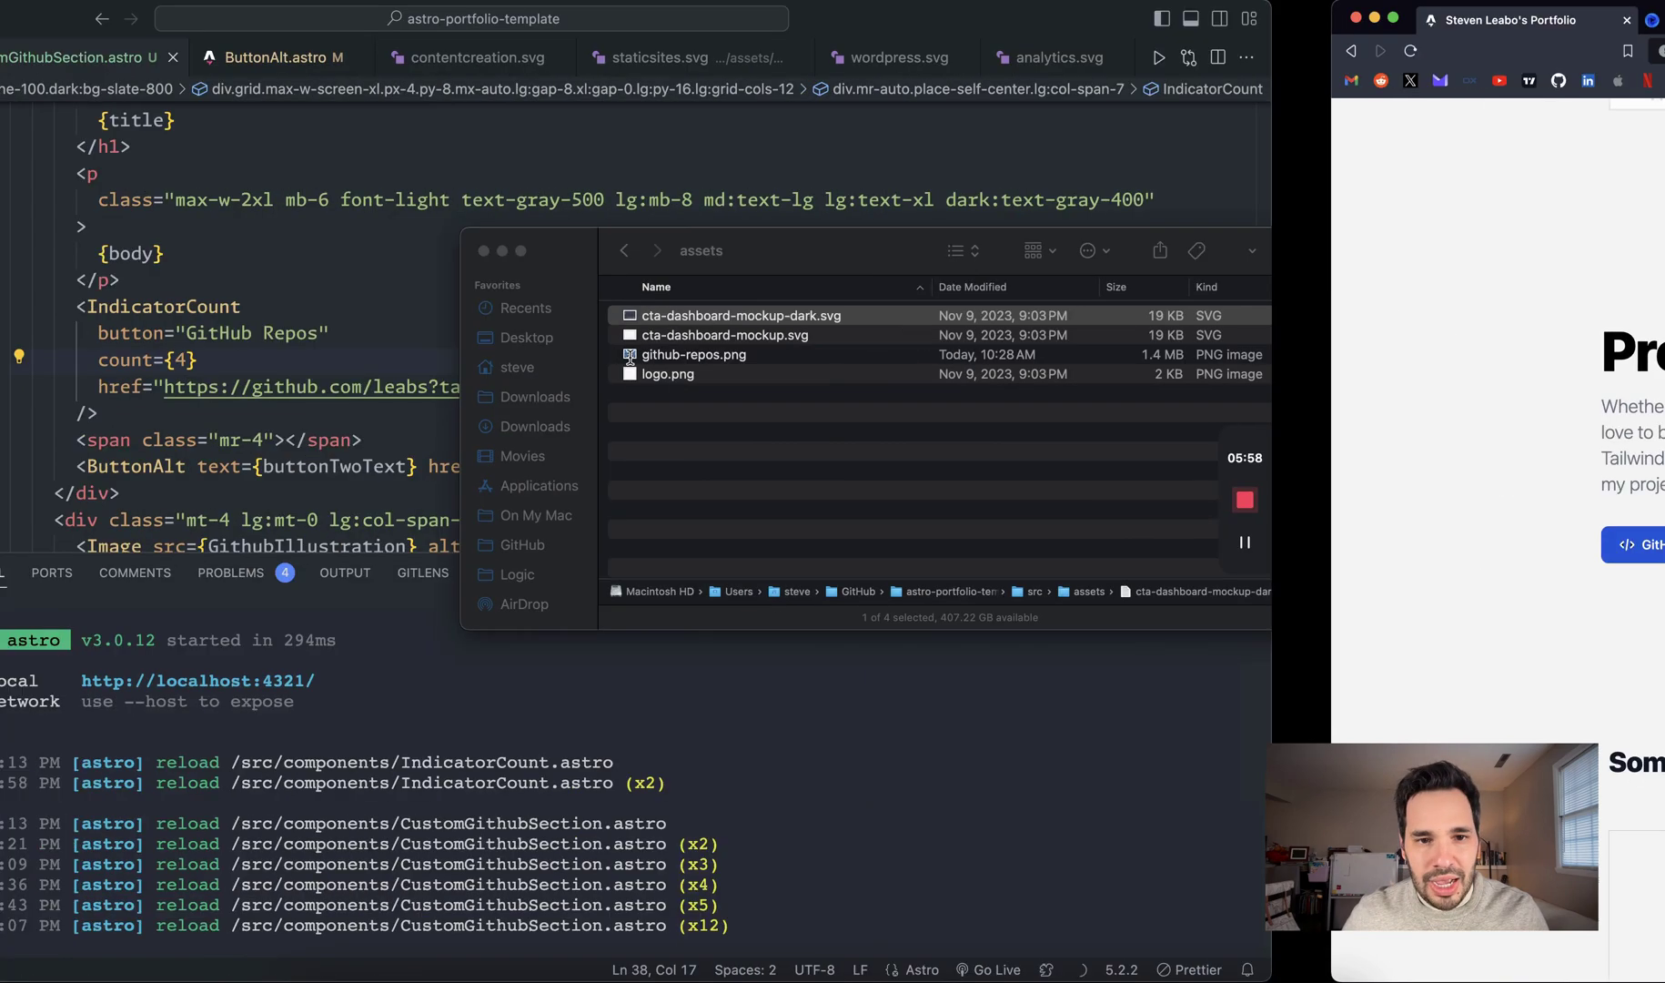
type("3")
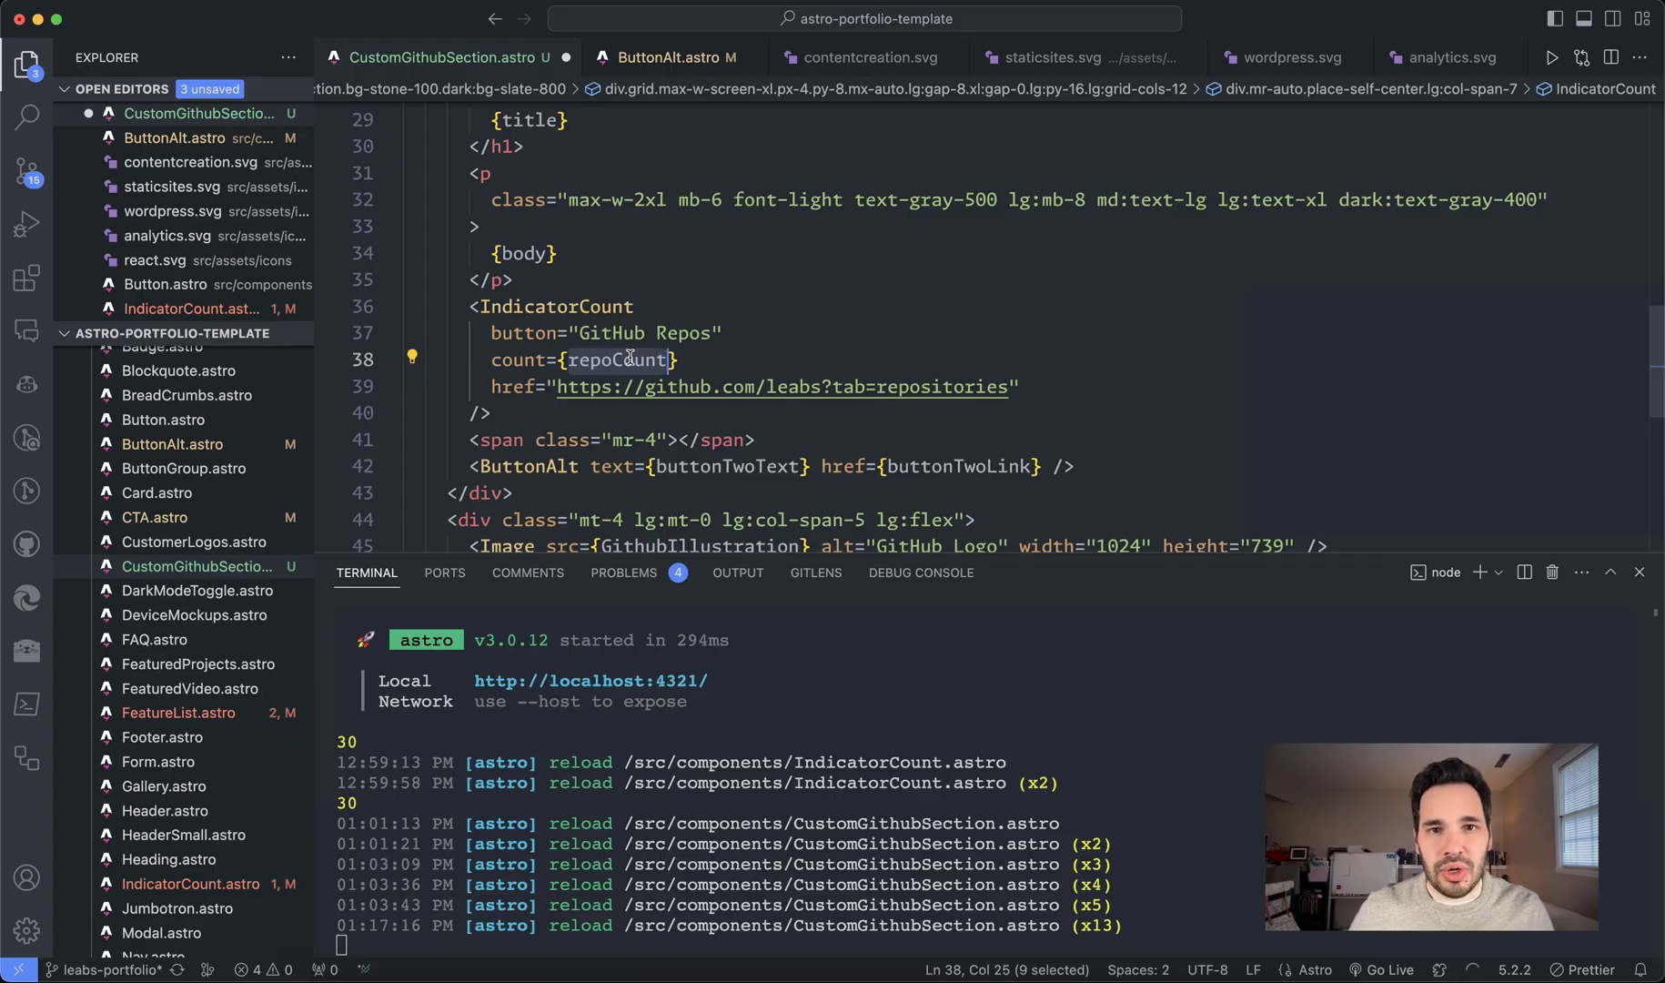
scroll(629, 357, "up", 10)
scroll(630, 358, "down", 2)
scroll(630, 360, "down", 1)
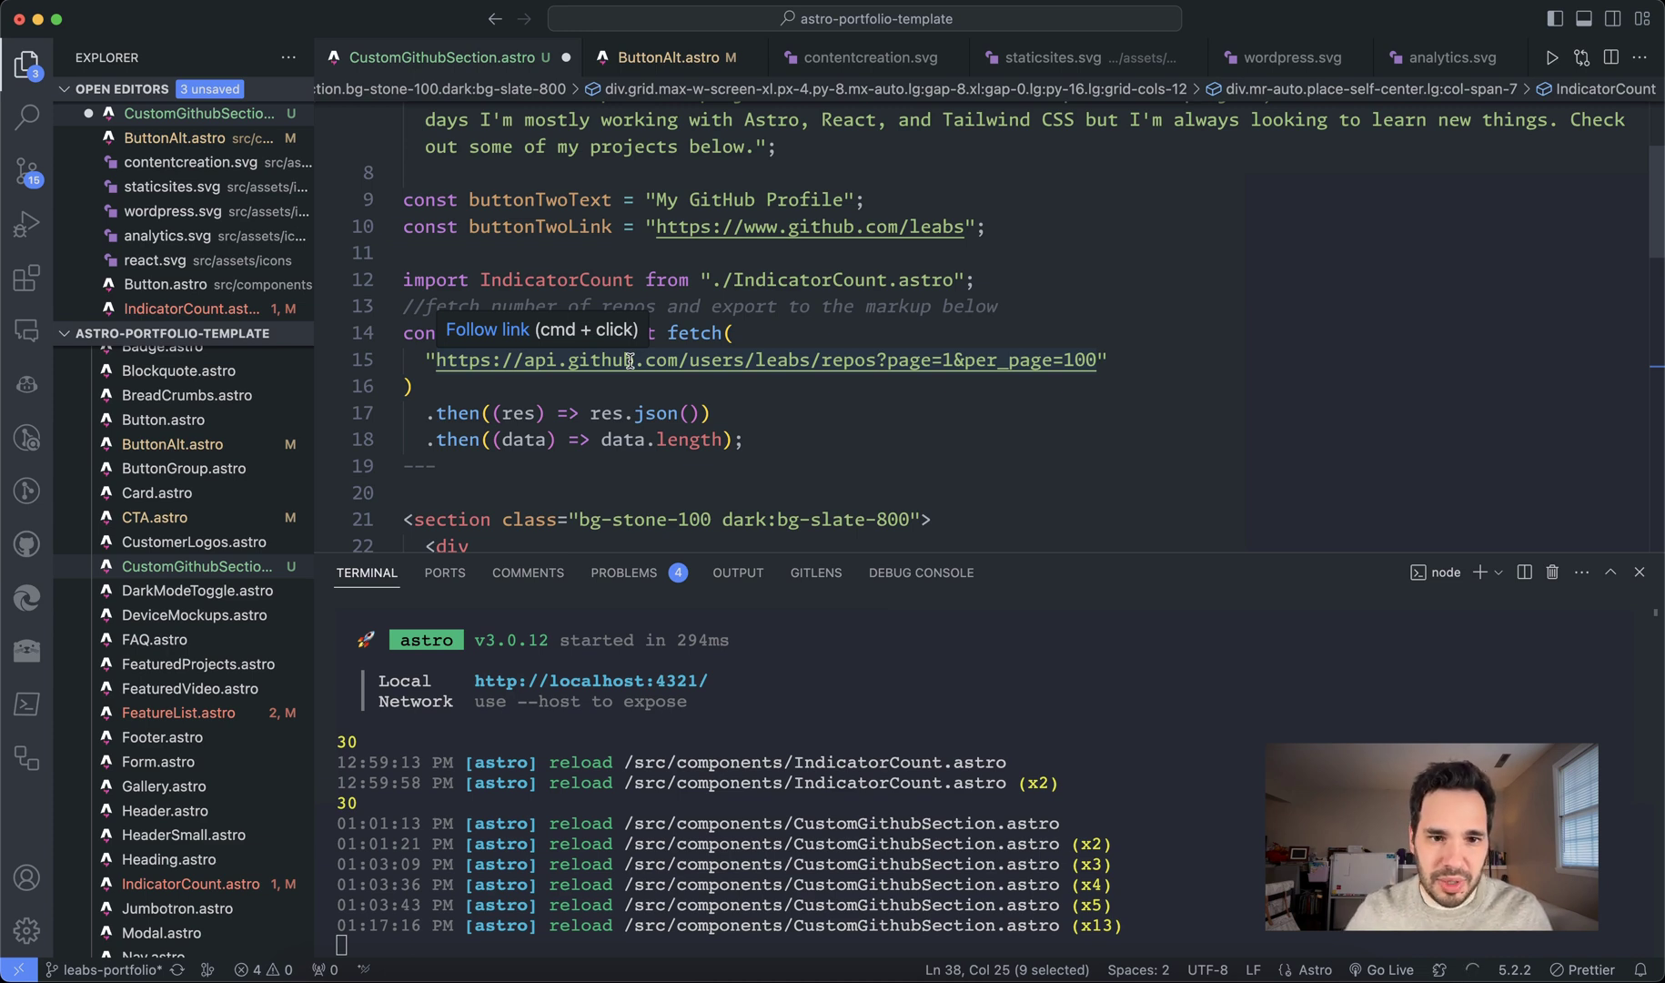
Step: Save CustomGithubSection.astro and return to the portfolio page, whose badge reads 30
key("super+s")
left_click(608, 385)
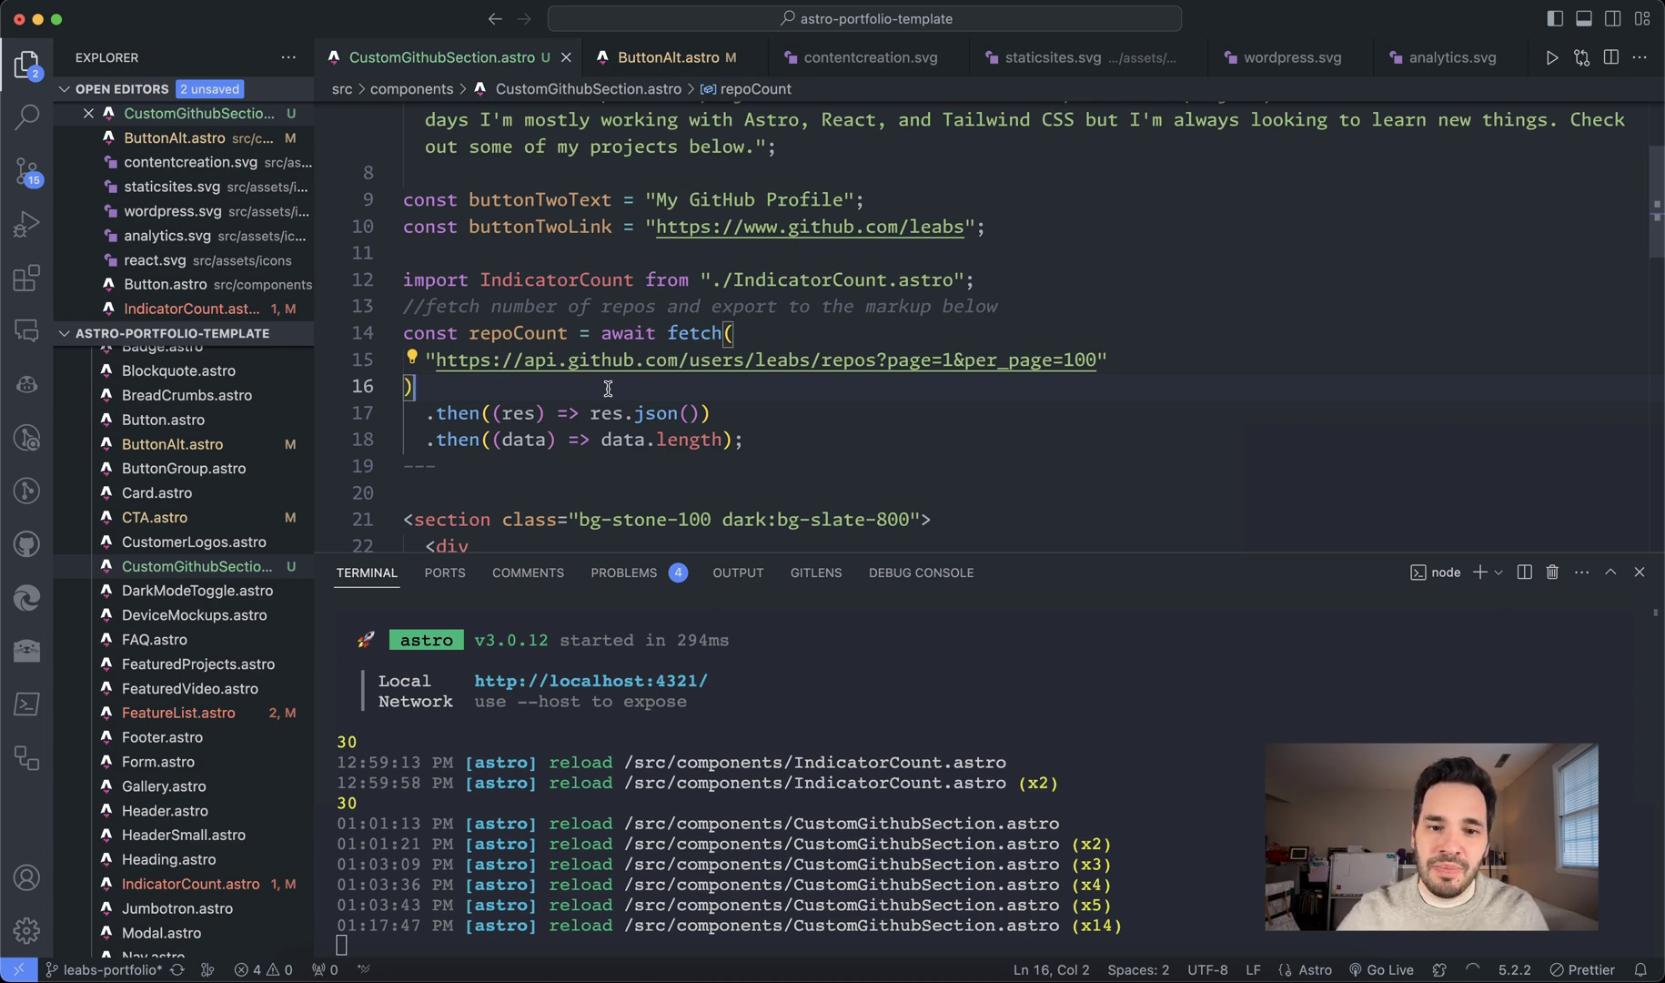
scroll(607, 388, "down", 2)
scroll(676, 397, "down", 4)
scroll(754, 409, "down", 2)
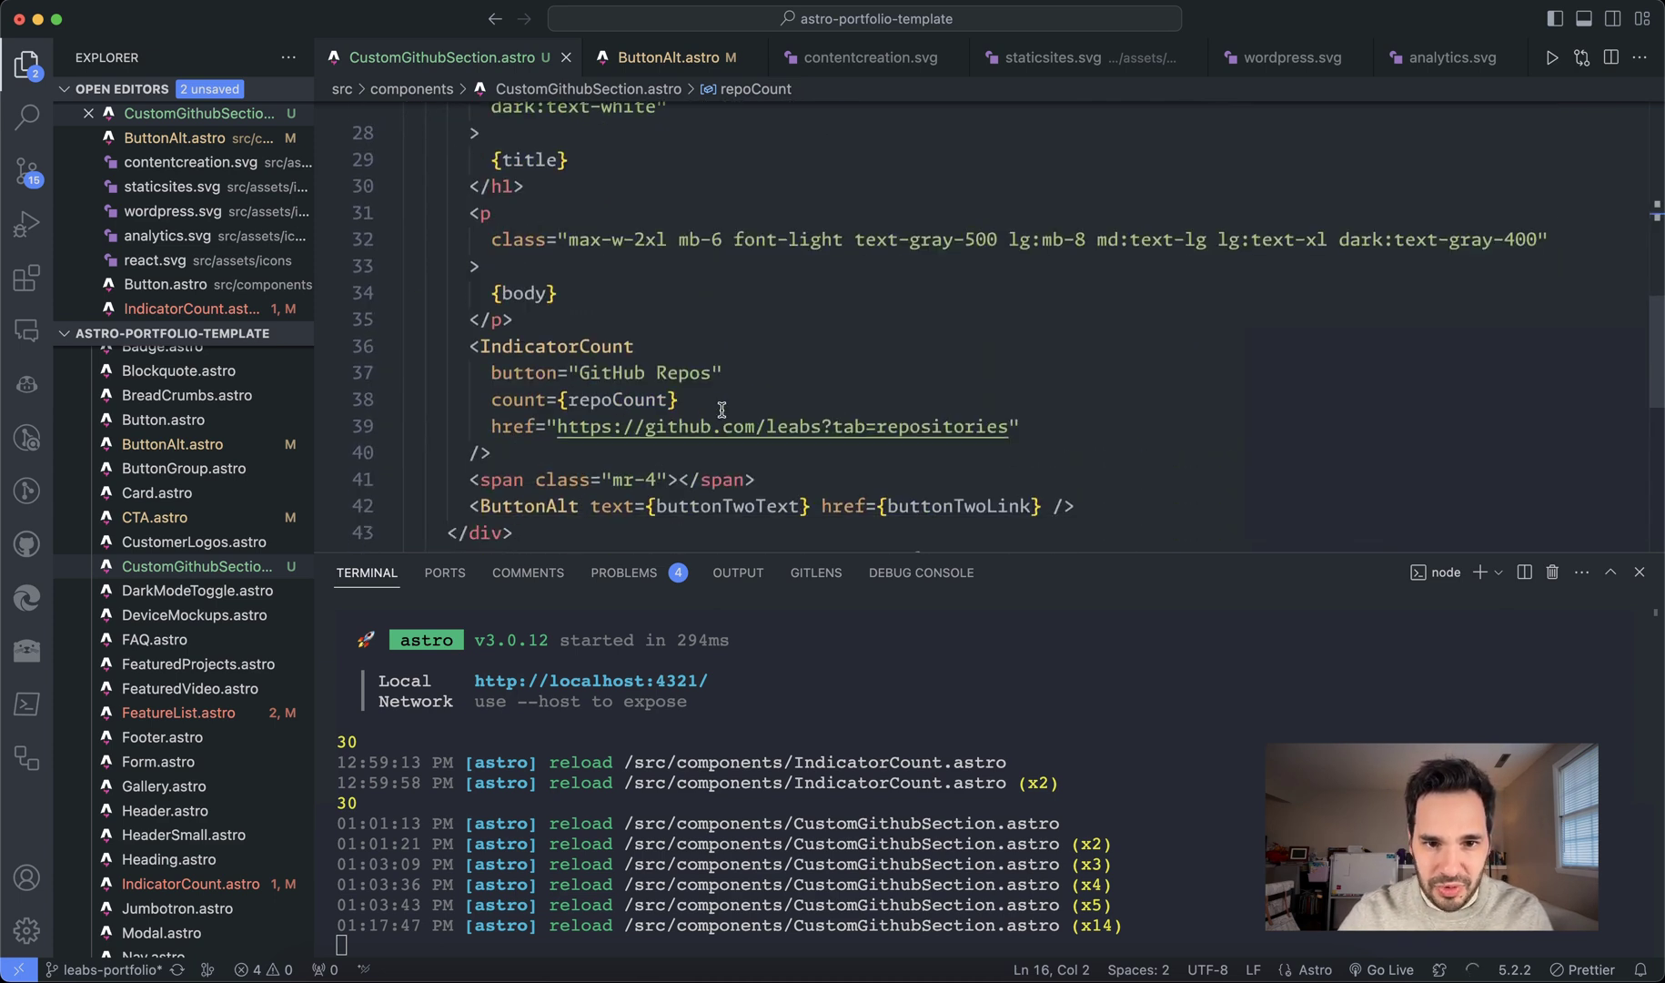
key("ctrl+Right")
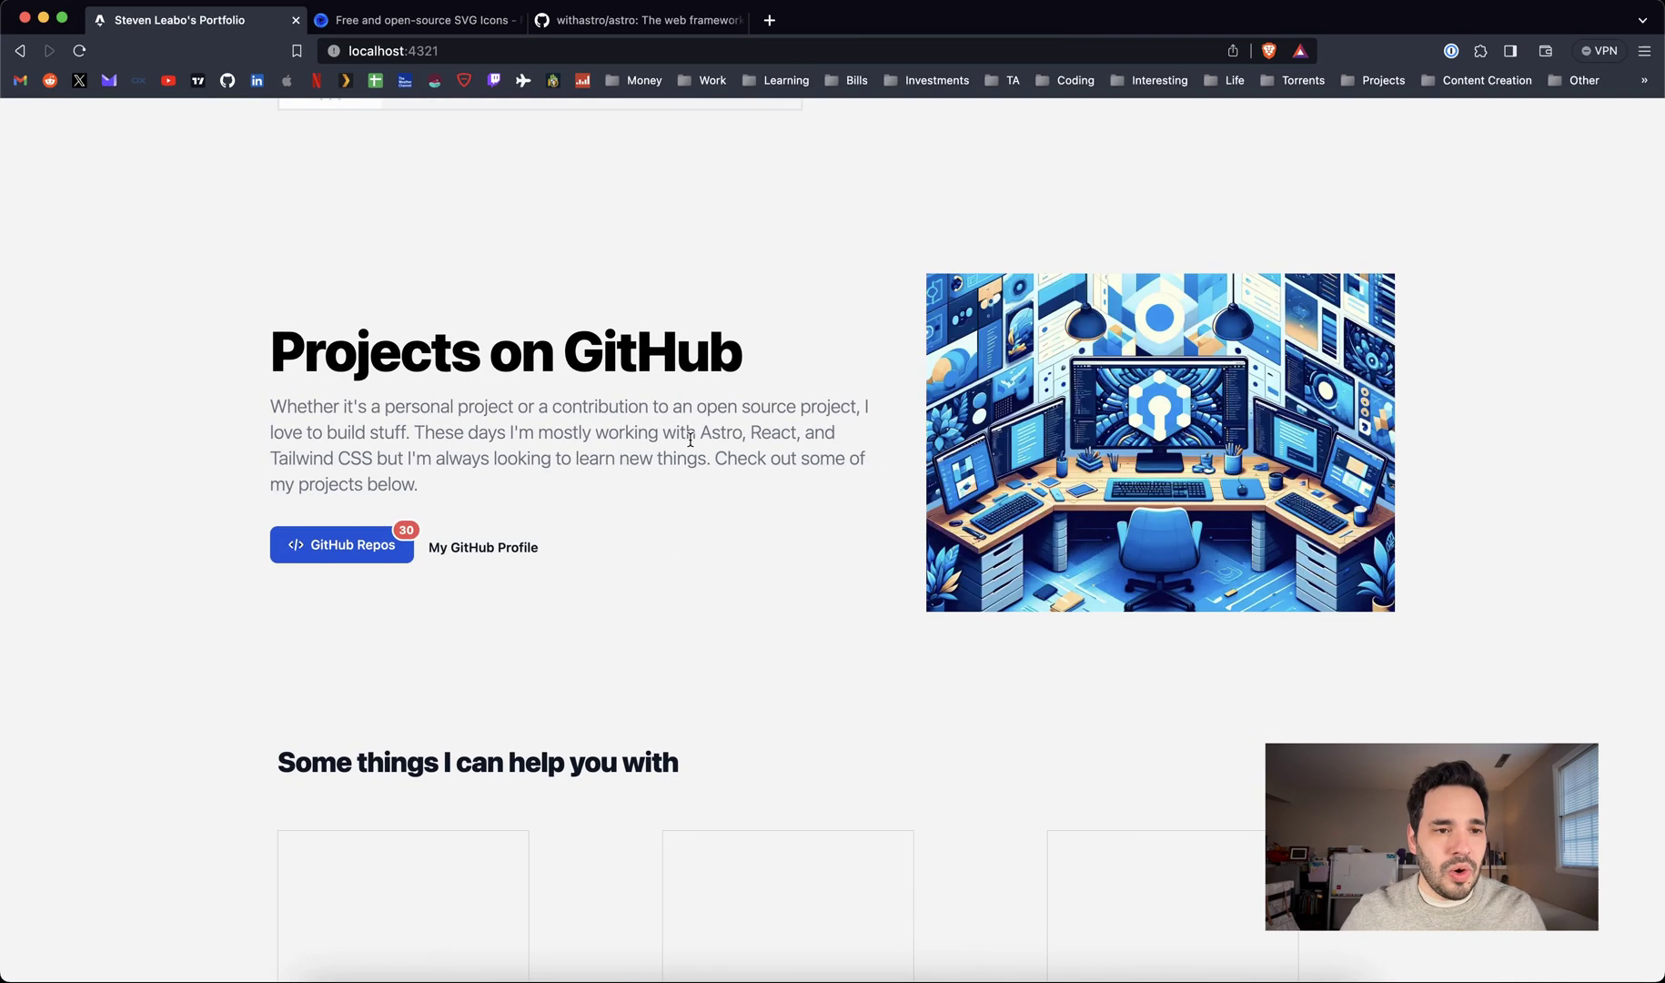